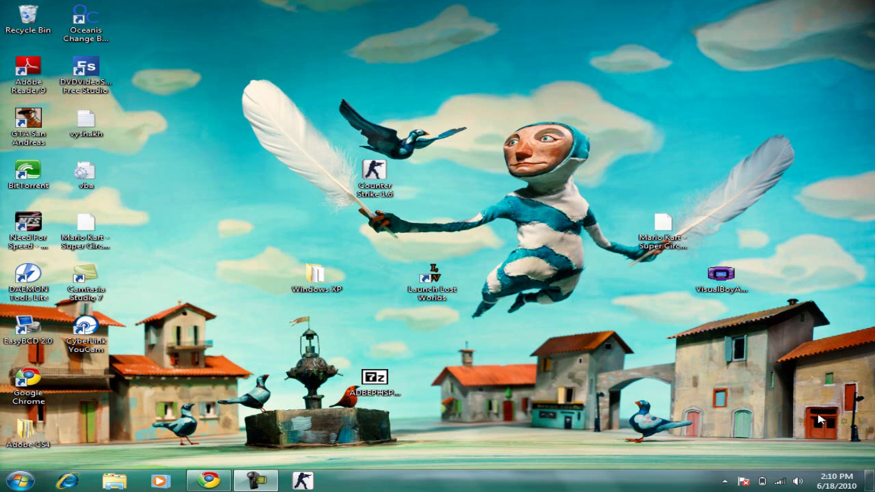
pyautogui.click(726, 280)
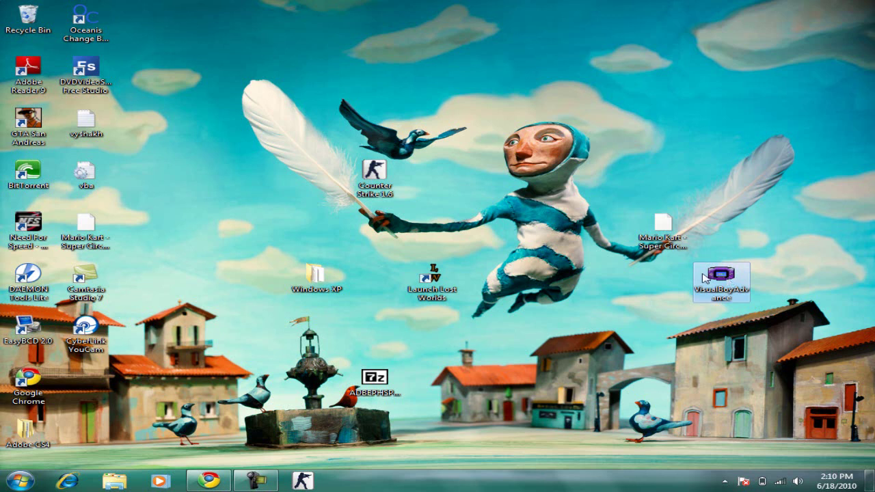
pyautogui.click(615, 319)
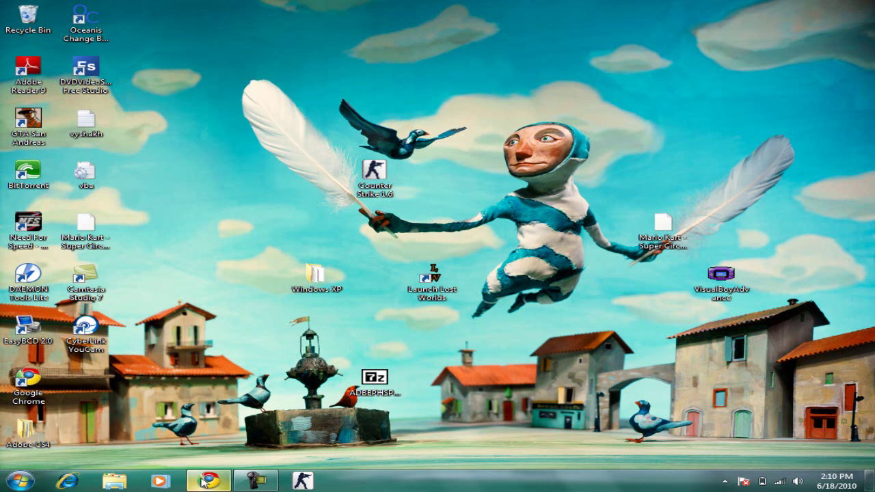
# - Switch to Chrome and examine the VisualBoyAdvance 1.7.2 Windows download on the vba.ngemu.com downloads page, then minimize the browser
pyautogui.moveTo(206, 482)
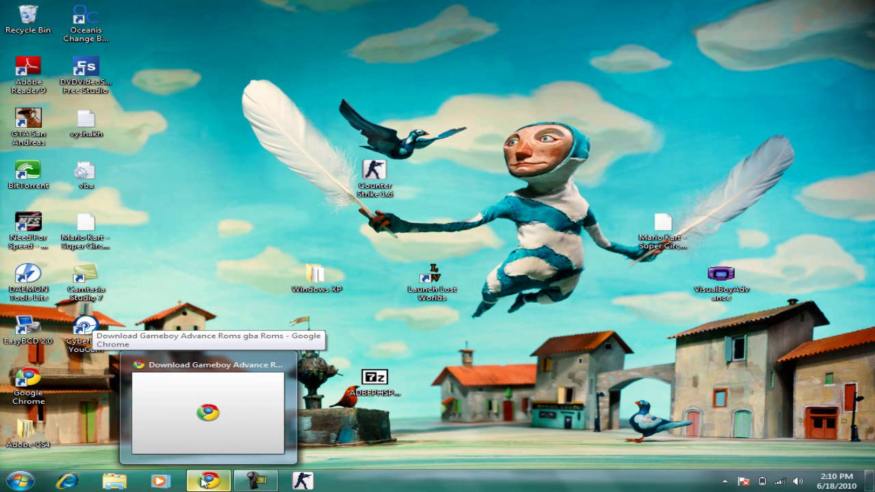
pyautogui.click(205, 482)
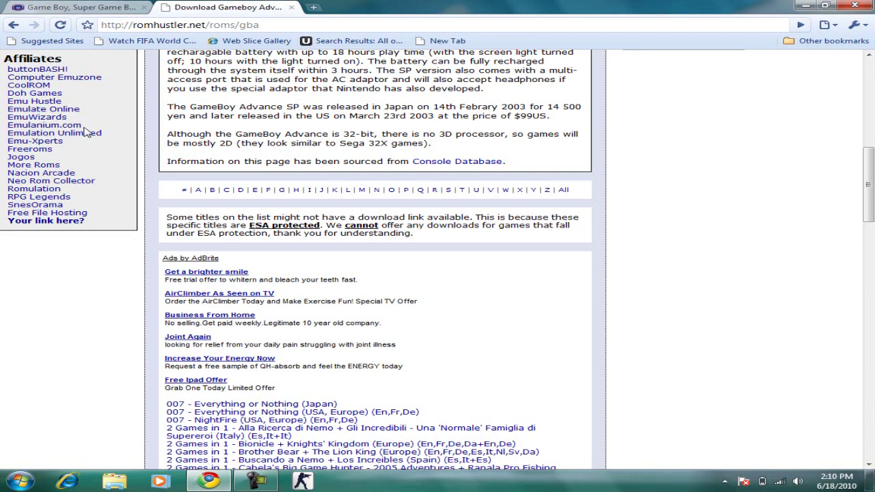
pyautogui.click(82, 7)
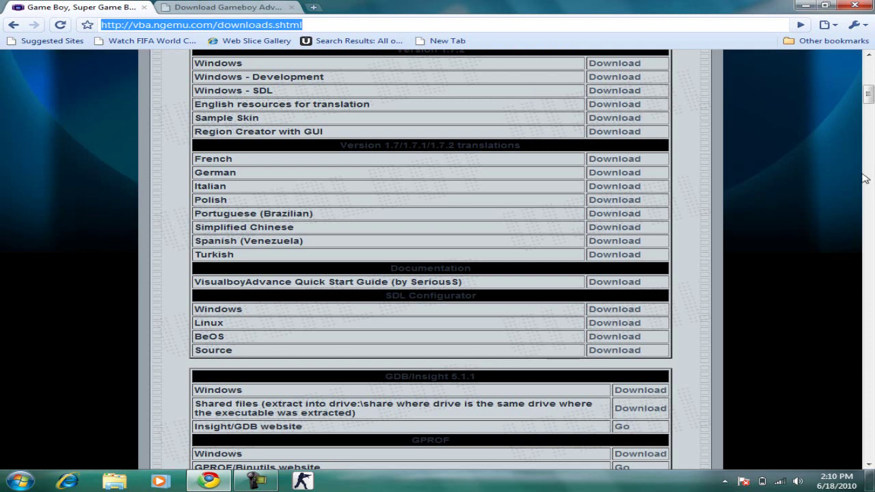
pyautogui.moveTo(869, 94); pyautogui.dragTo(870, 48)
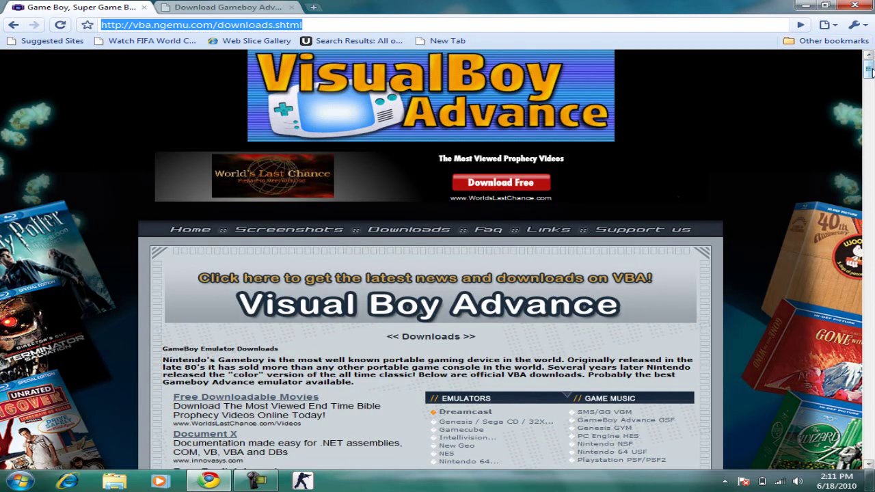
pyautogui.moveTo(870, 71); pyautogui.dragTo(870, 91)
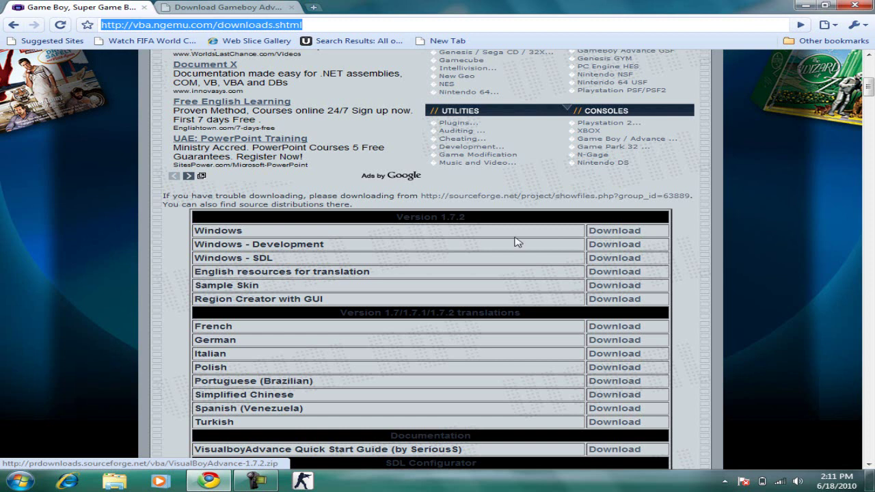
pyautogui.click(804, 8)
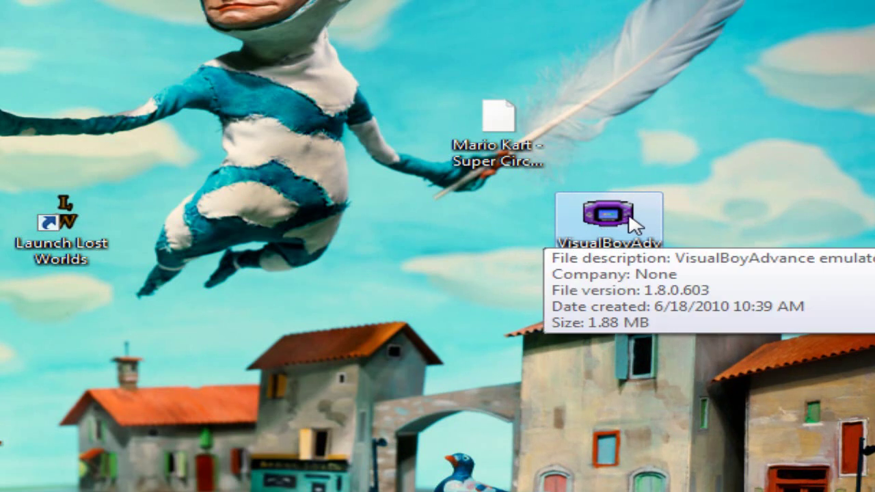
# - Launch VisualBoyAdvance from the desktop and close it again
pyautogui.doubleClick(608, 217)
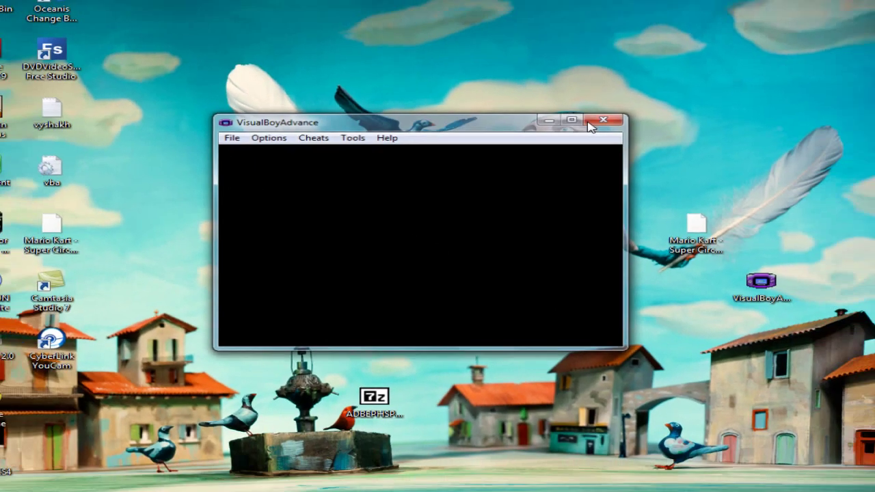
pyautogui.click(739, 67)
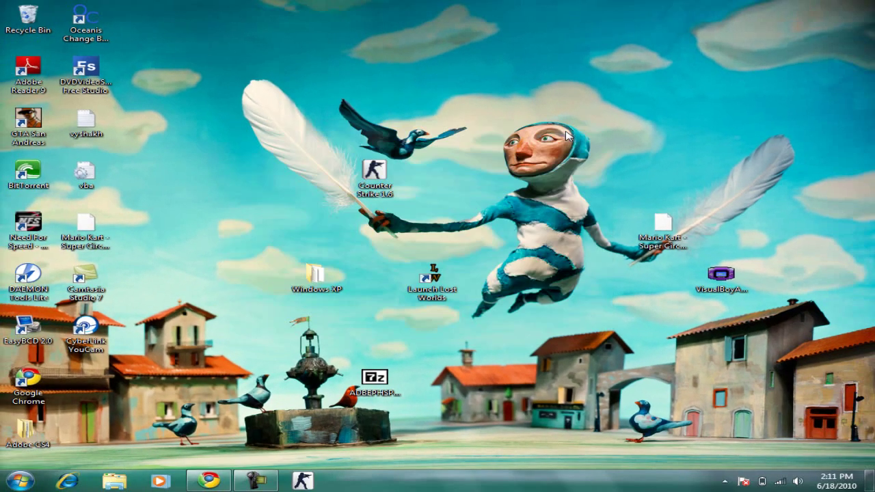
# - Return to Chrome and look through the Gameboy Advance ROM list on romhustler.net, then minimize the browser
pyautogui.click(209, 481)
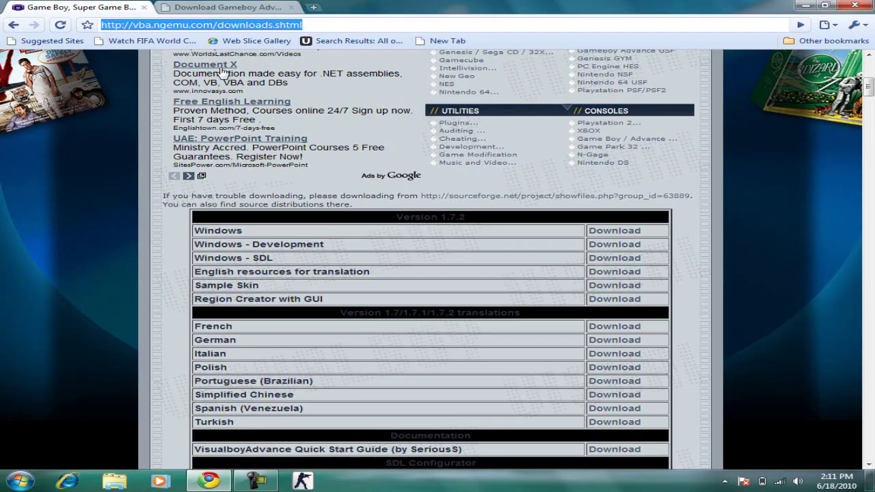
pyautogui.click(216, 7)
pyautogui.moveTo(869, 171); pyautogui.dragTo(863, 74)
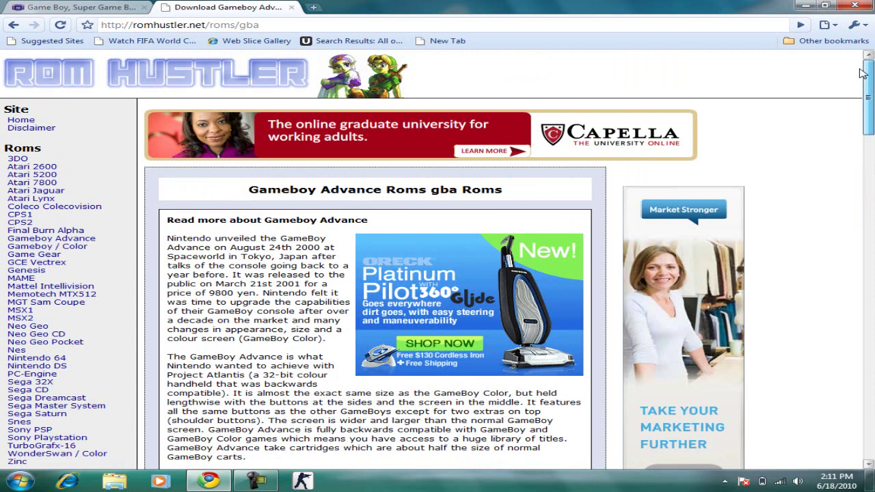
pyautogui.scroll(-3, 867, 106)
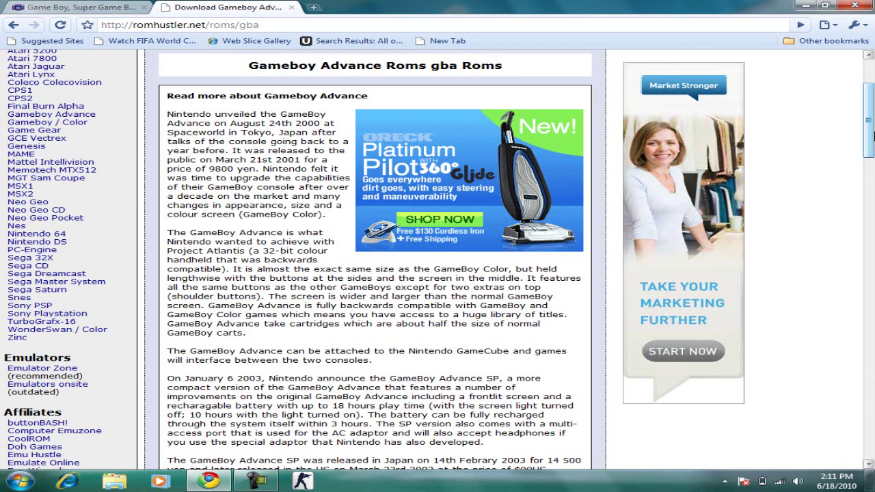
pyautogui.moveTo(872, 134); pyautogui.dragTo(871, 247)
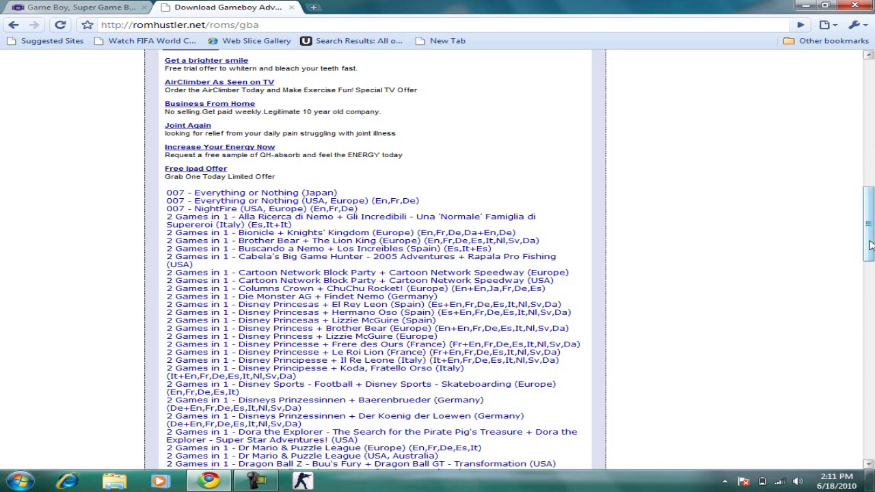
pyautogui.click(805, 7)
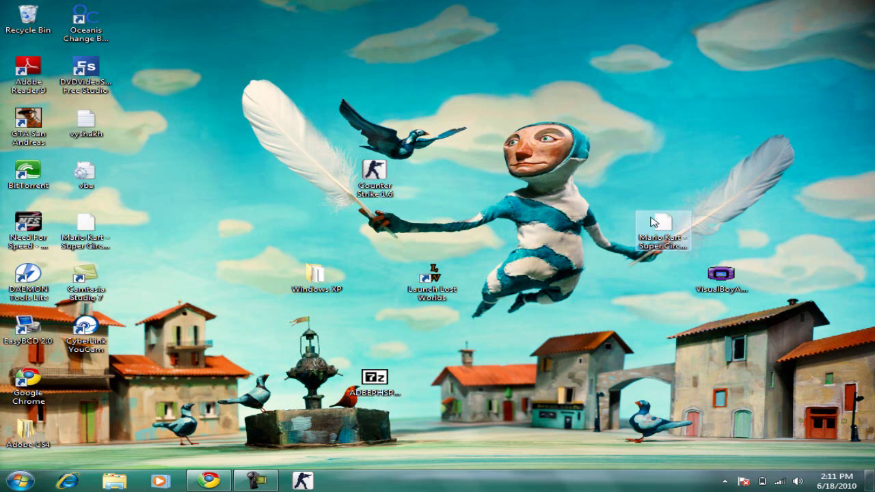
# - Launch VisualBoyAdvance from the desktop, review the key assignments of joypad 1 and accept them
pyautogui.click(654, 222)
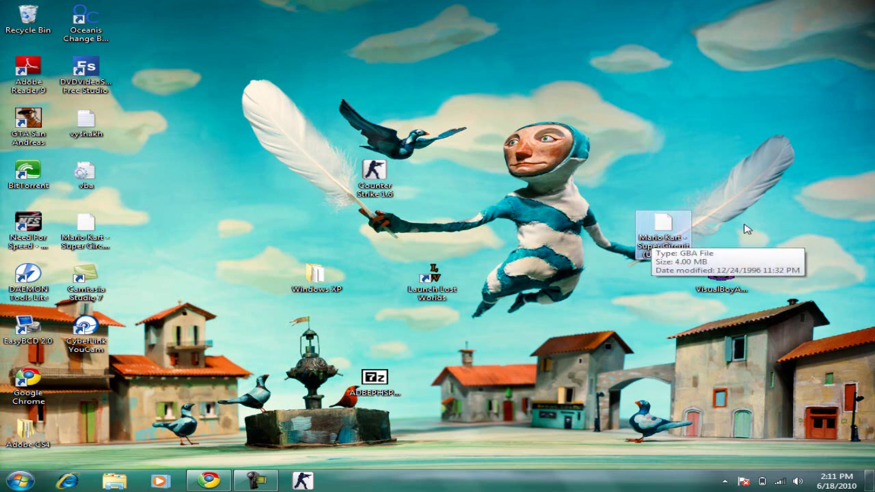
pyautogui.click(738, 281)
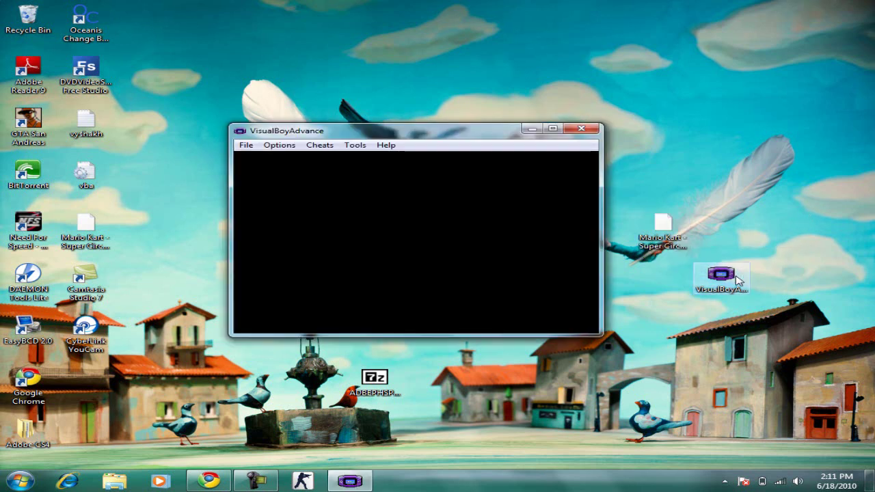
pyautogui.click(279, 145)
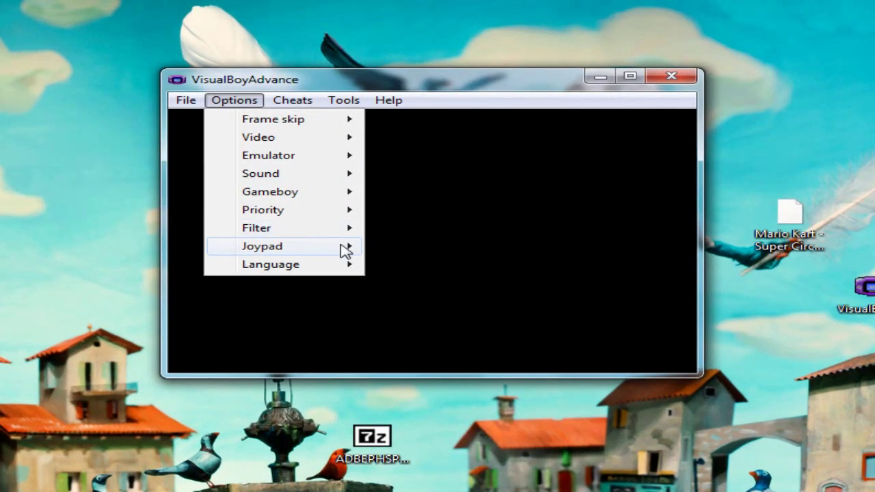
pyautogui.moveTo(345, 250)
pyautogui.moveTo(406, 251)
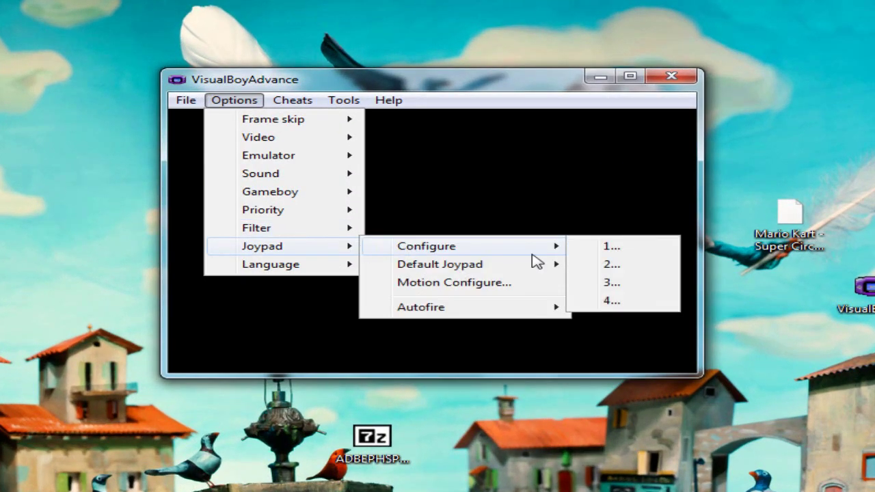
pyautogui.click(579, 250)
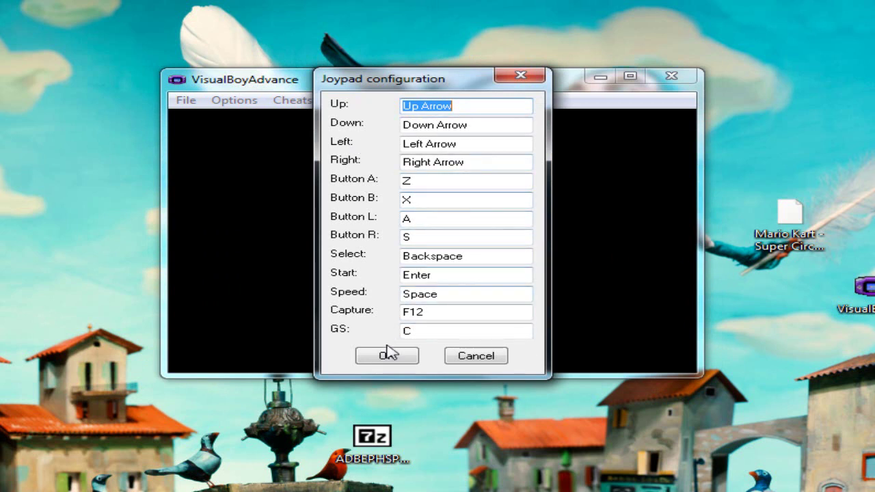
pyautogui.click(411, 354)
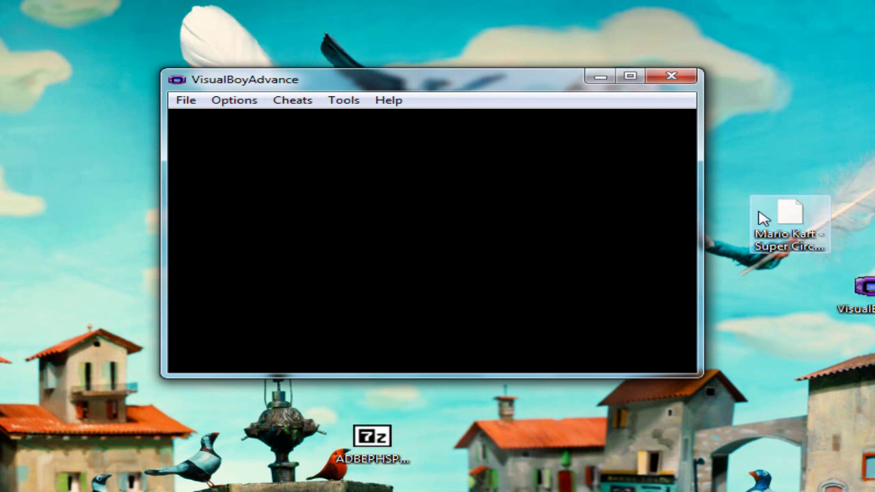
# - Open the Mario Kart - Super Circuit ROM from the desktop in the emulator
pyautogui.click(764, 218)
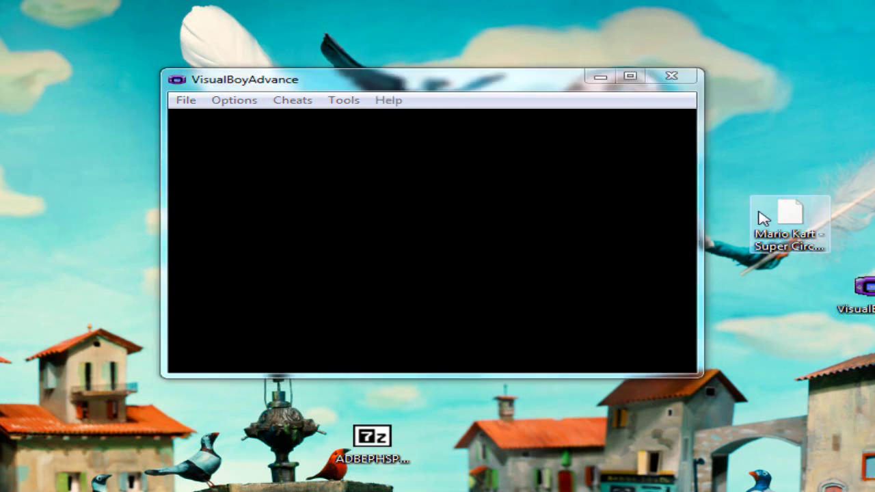
pyautogui.click(179, 103)
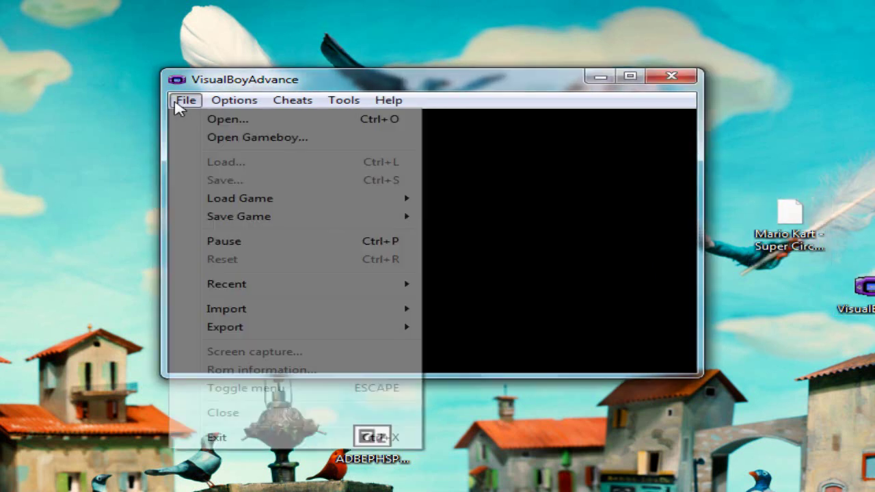
pyautogui.click(217, 125)
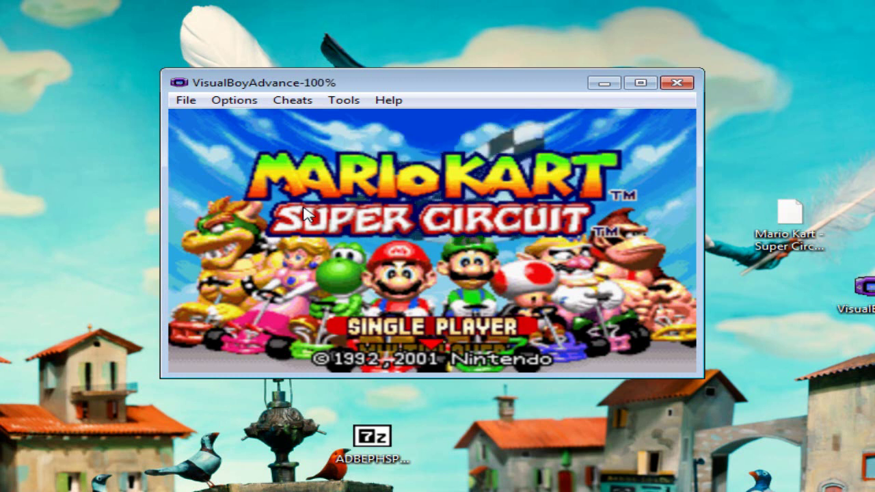
# - Choose Single Player on the Mario Kart Super Circuit title screen
pyautogui.press('Down')
pyautogui.press('Up')
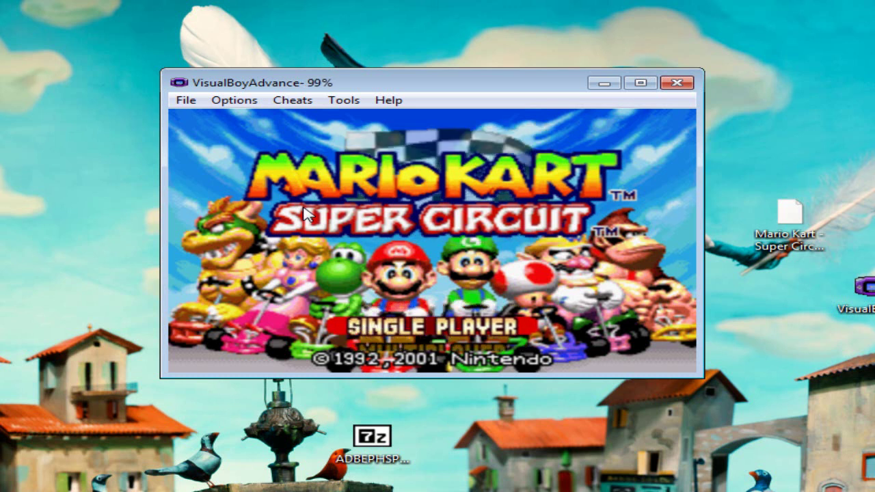
pyautogui.press('Down')
pyautogui.press('Up')
pyautogui.press('Return')
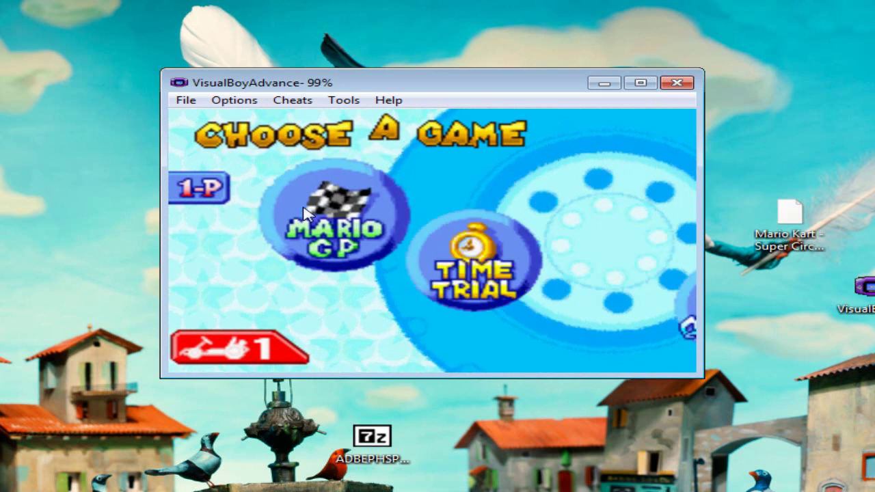
# - Select the Quick Run game mode with the 100cc engine class
pyautogui.press('Up')
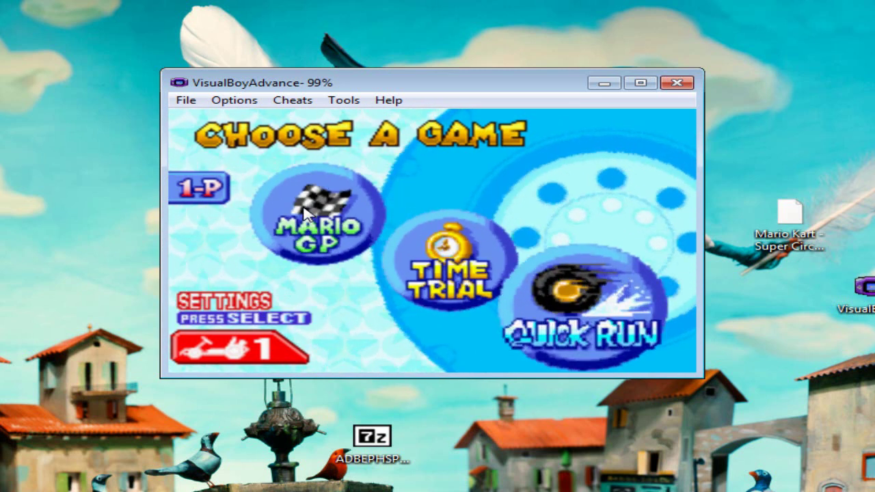
pyautogui.press('Return')
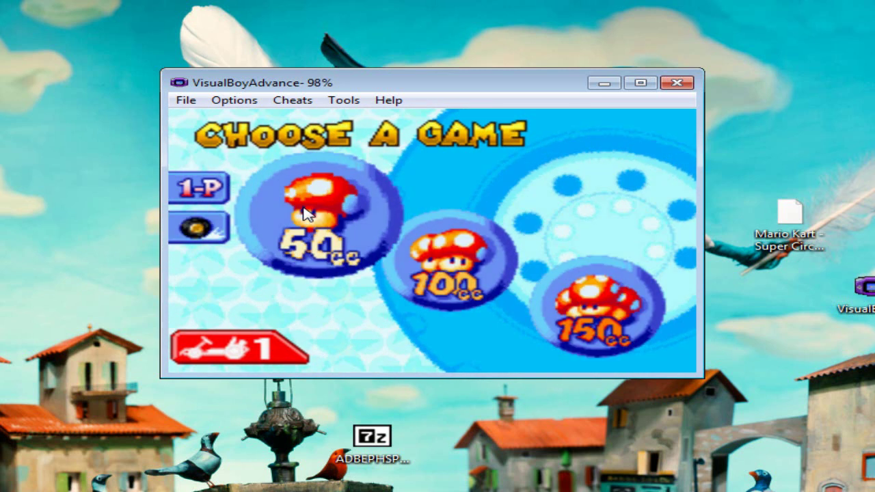
pyautogui.press('Down')
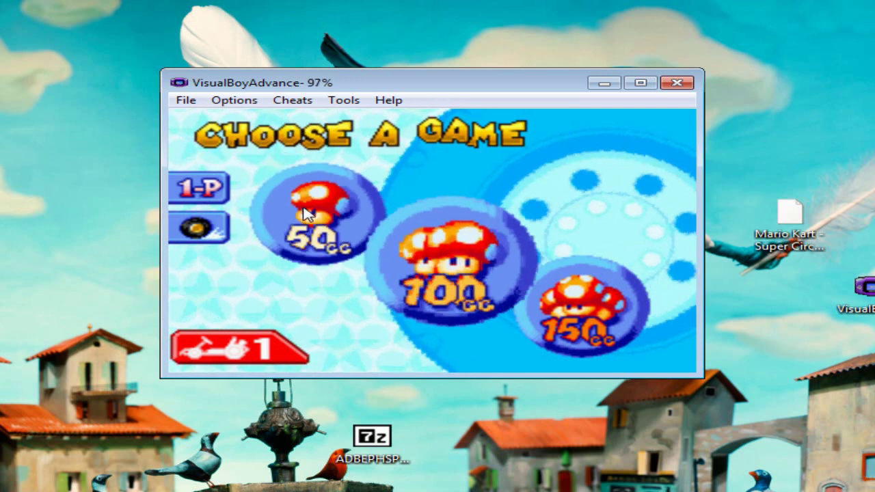
pyautogui.press('Return')
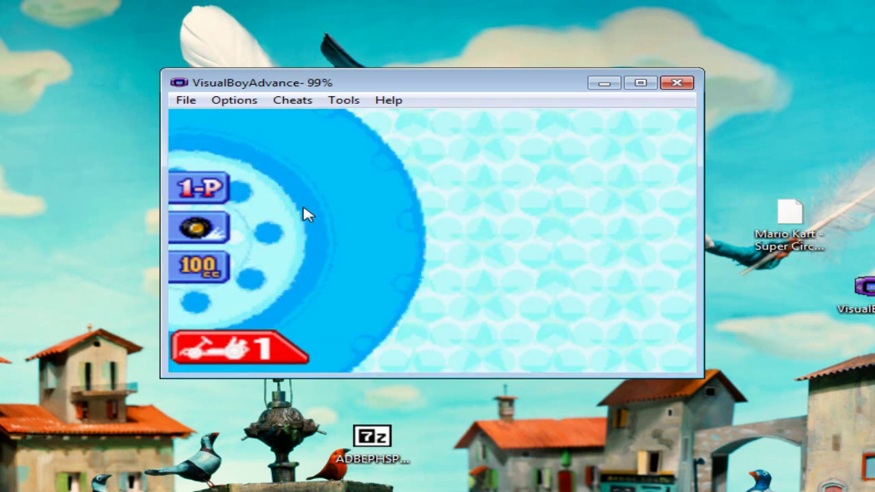
# - Pick Toad as the driver and confirm the character choice
pyautogui.press('Left')
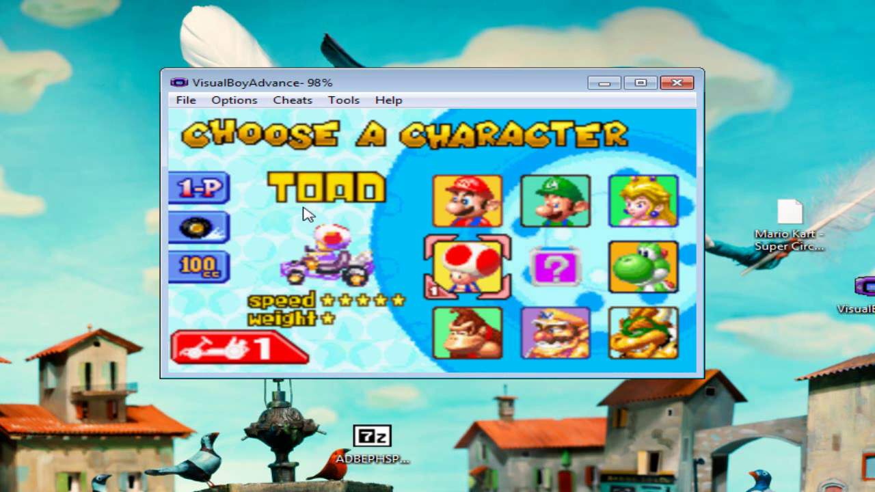
pyautogui.press('Return')
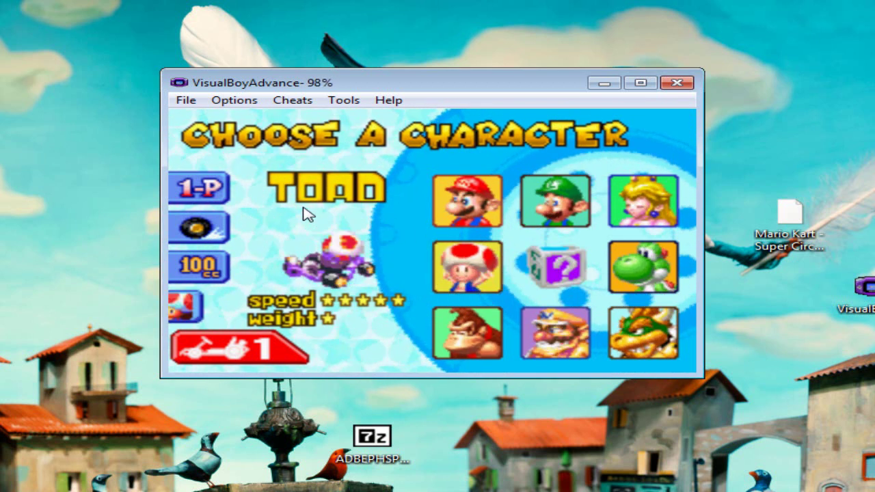
pyautogui.press('Return')
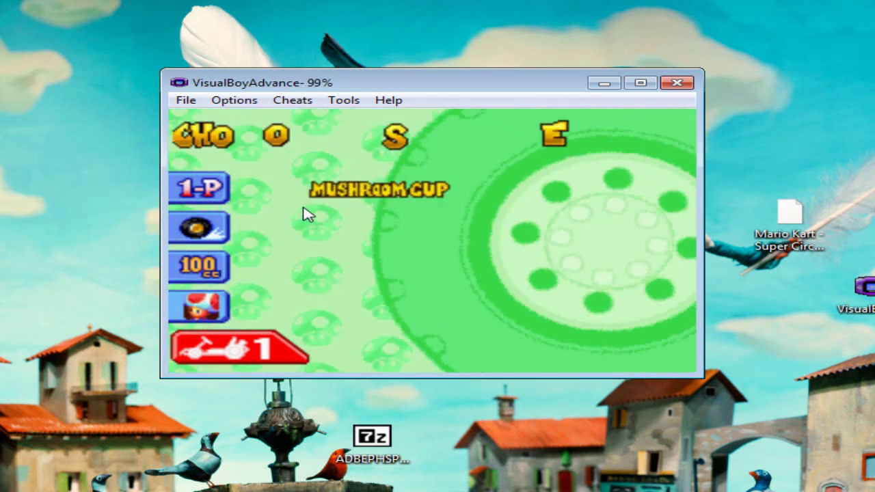
# - Choose the Shy Guy Beach track from the Mushroom Cup and start the race
pyautogui.press('Down')
pyautogui.press('Down')
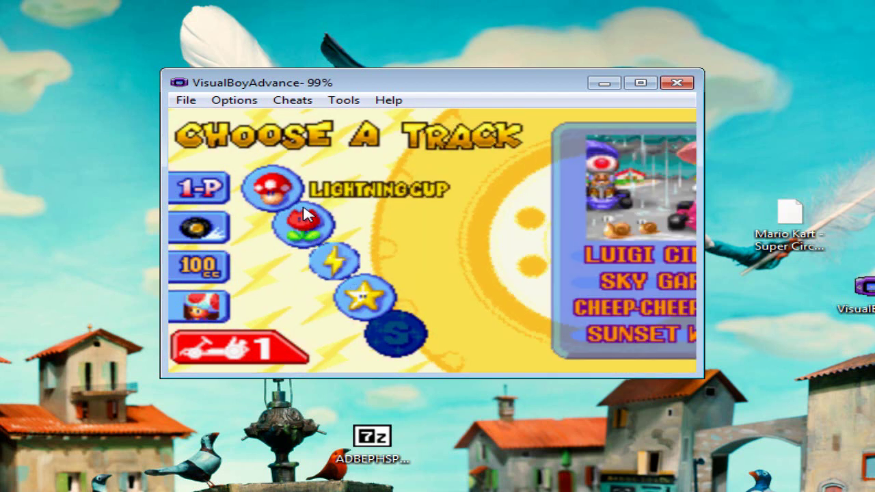
pyautogui.press('Up')
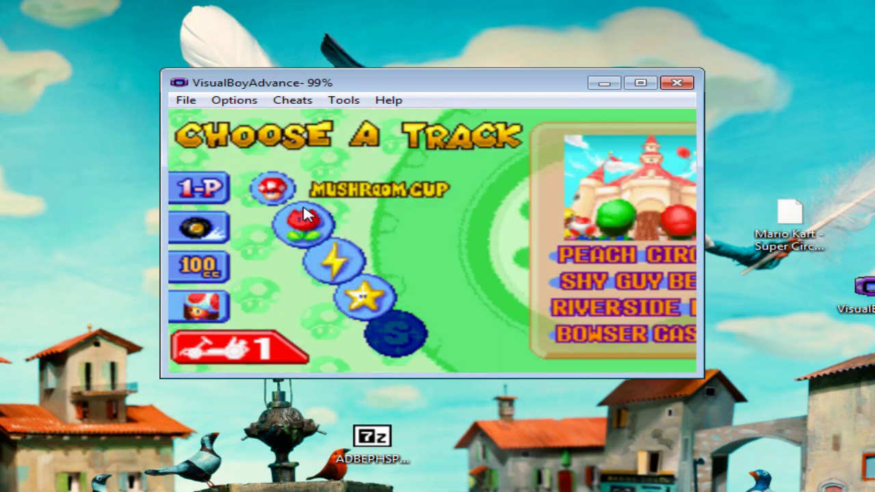
pyautogui.press('Return')
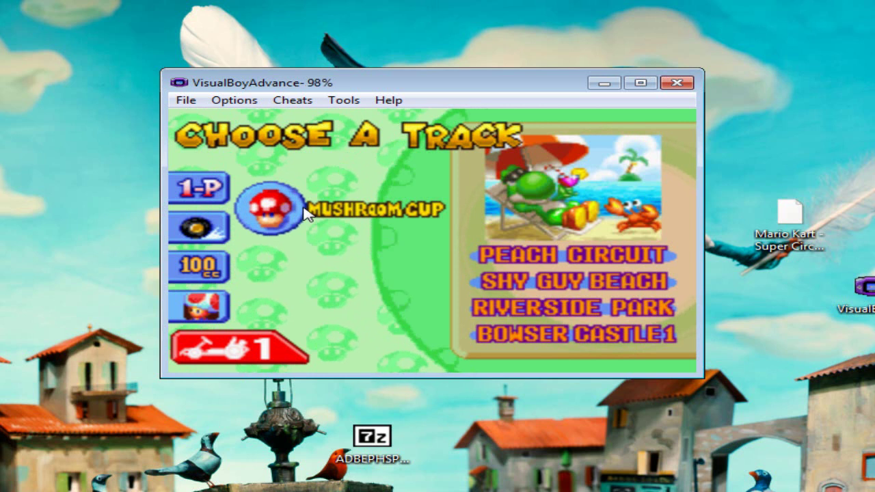
pyautogui.press('Return')
pyautogui.press('Return')
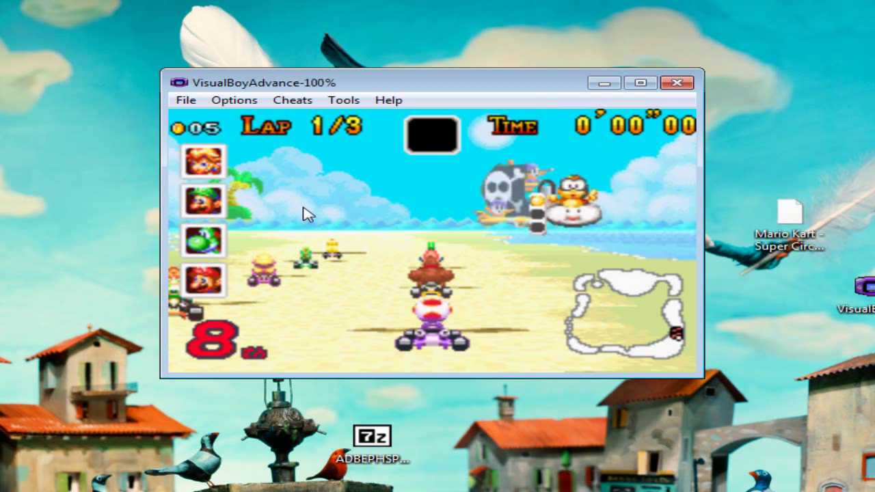
# - Accelerate the kart off the starting line and steer it left along the beach
pyautogui.press('z')
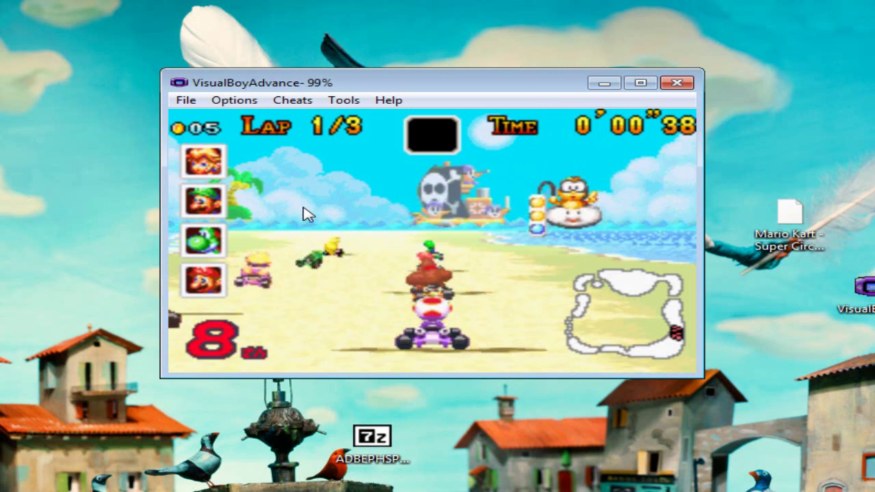
pyautogui.press('Left')
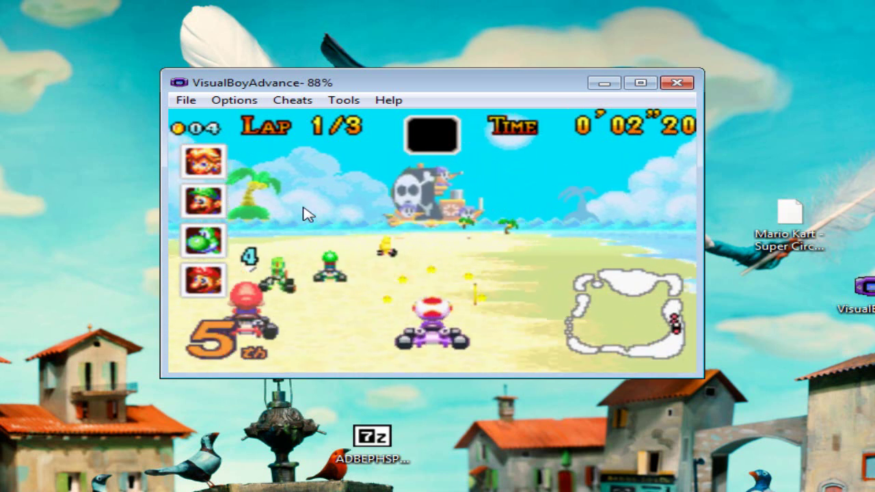